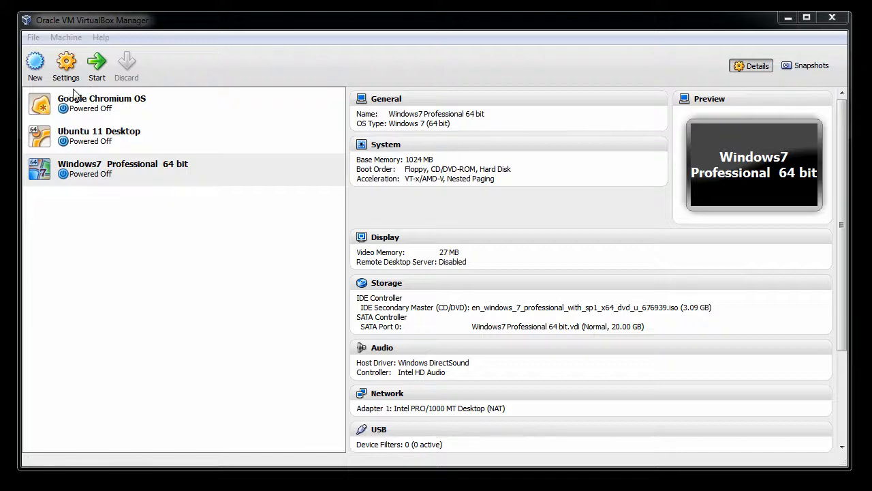
Start the new virtual machine wizard and name the machine Window 8 Dev.
left_click(40, 68)
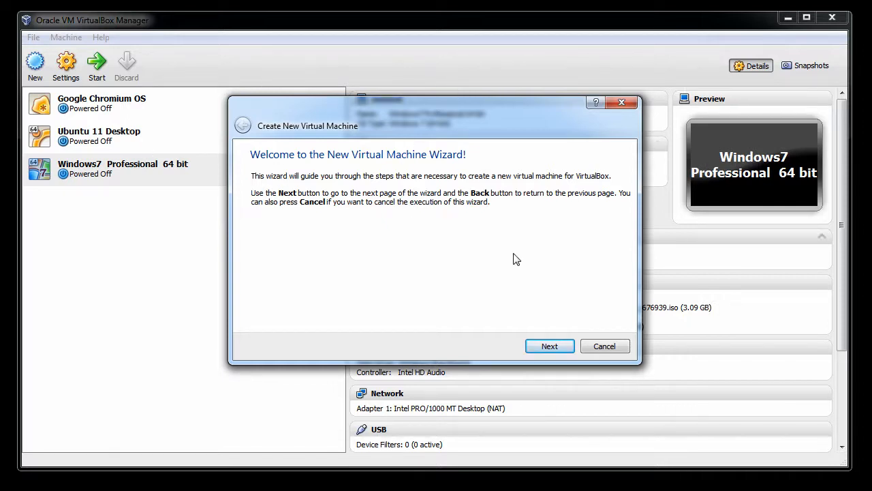
left_click(565, 347)
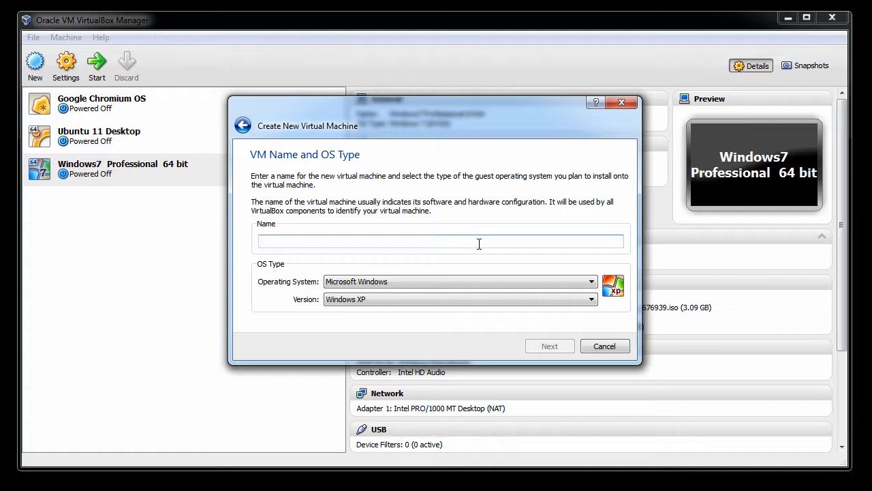
type("Window")
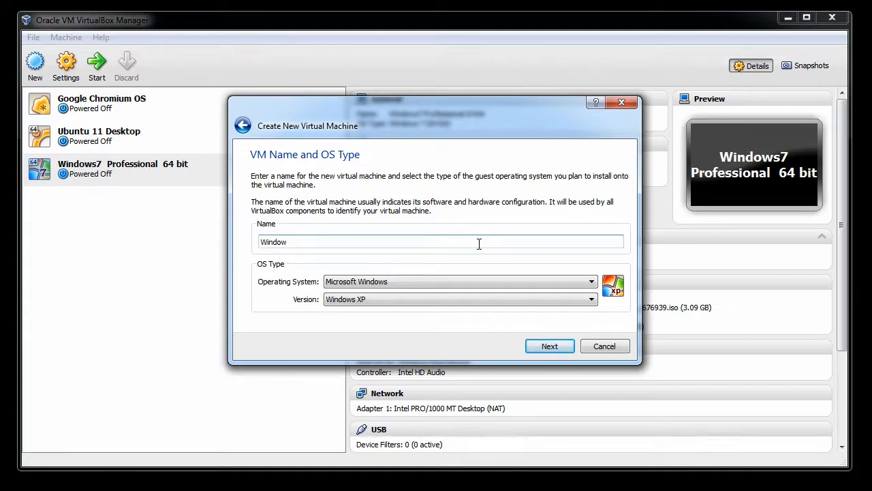
type(" 8 Dev")
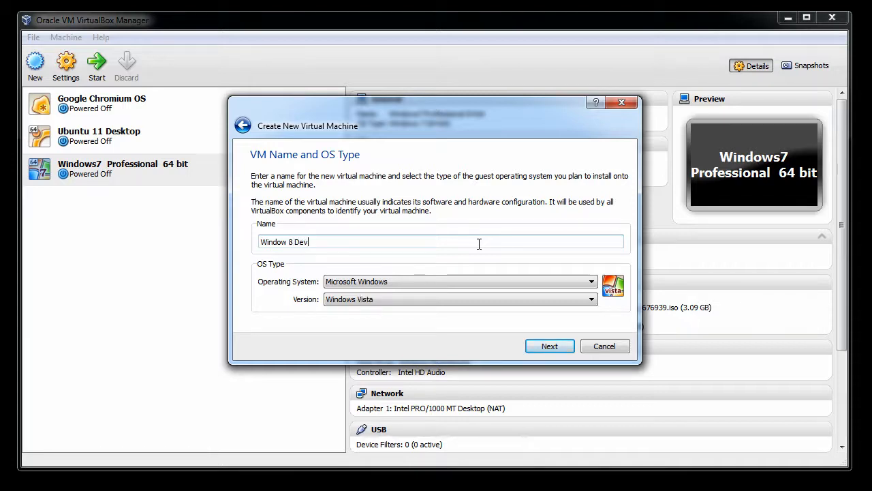
Set the OS version to Windows 8 (64 bit) and continue.
left_click(592, 300)
scroll(591, 381, "down", 3)
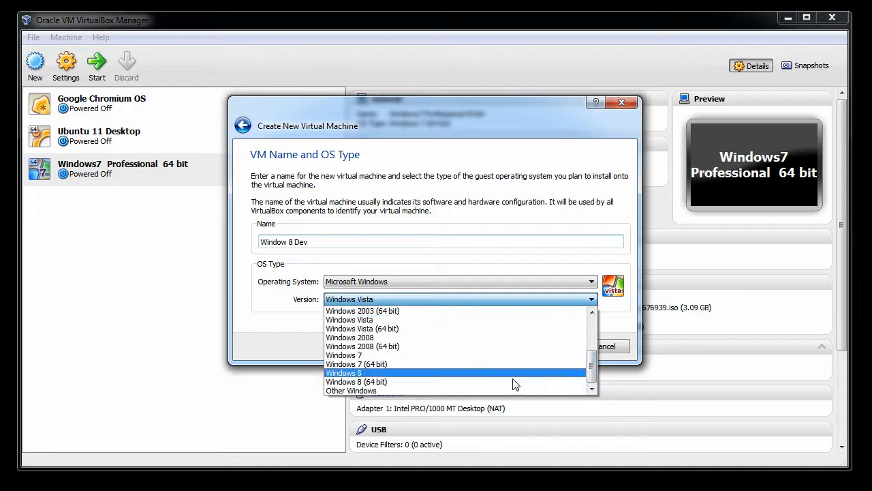
left_click(509, 381)
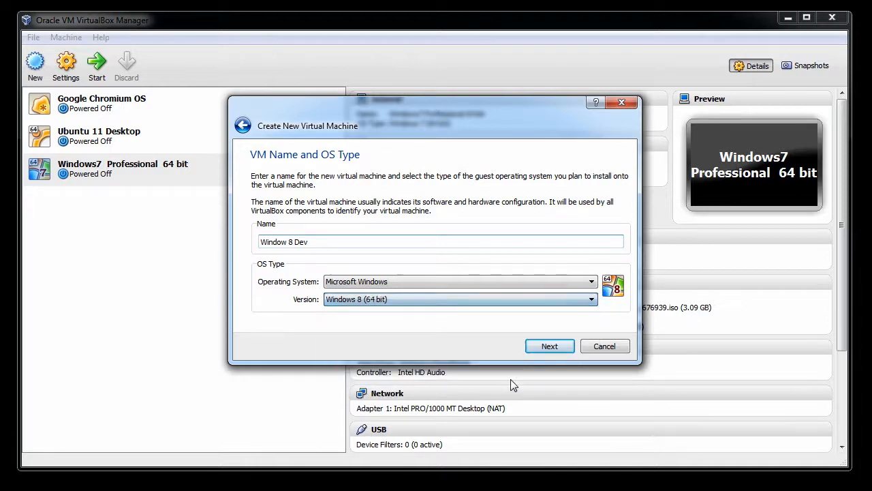
left_click(549, 347)
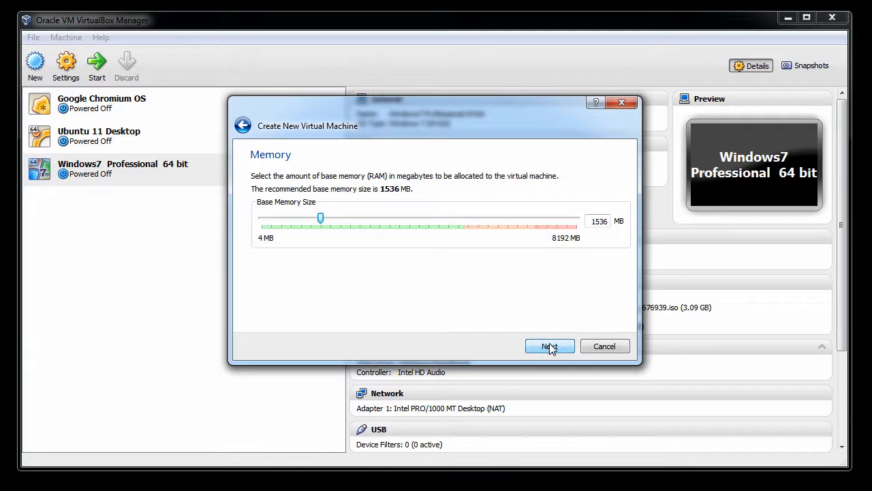
Set the base memory size to 2048 MB and continue.
double_click(597, 221)
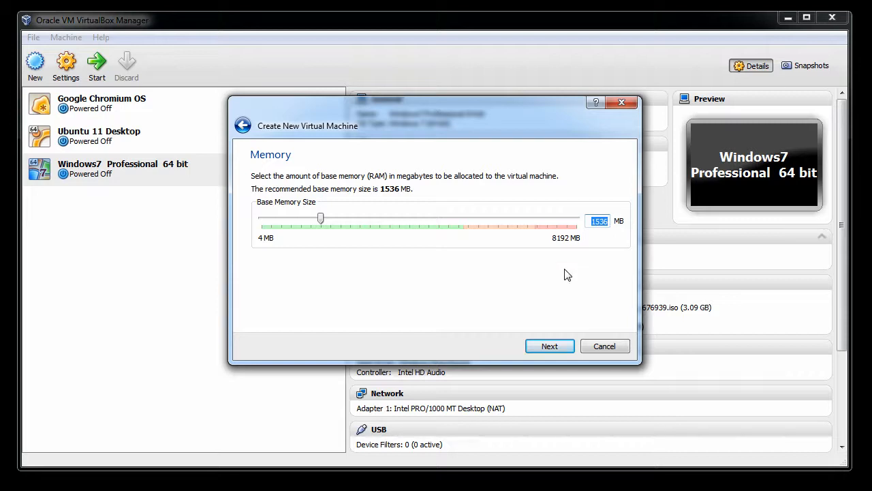
type("2048")
left_click(550, 346)
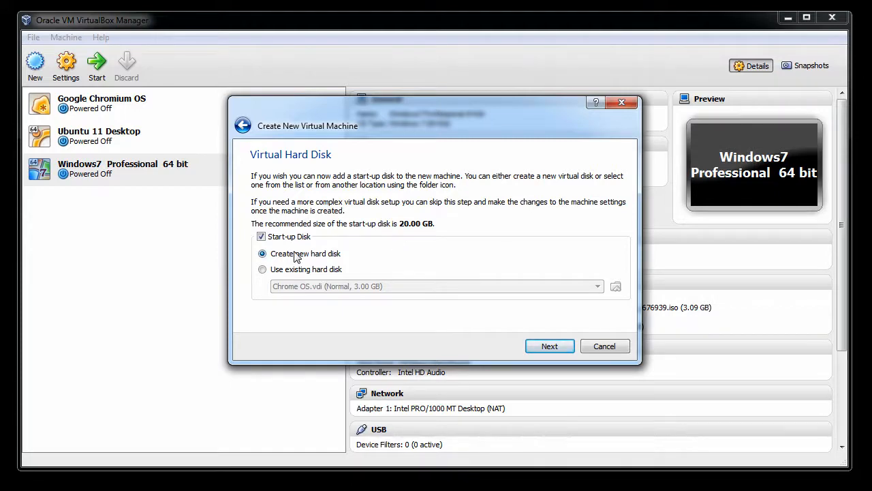
Create a new 20 GB VDI start-up hard disk named Window 8 Dev with default options.
left_click(559, 346)
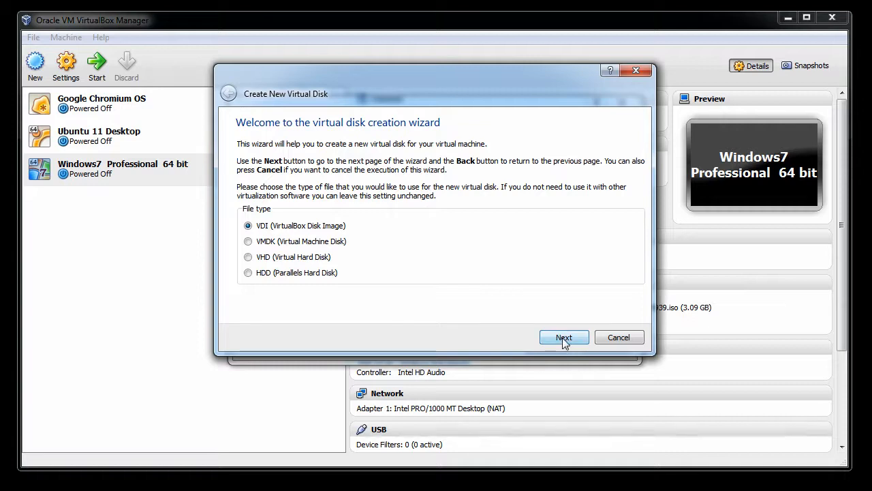
left_click(563, 339)
left_click(566, 338)
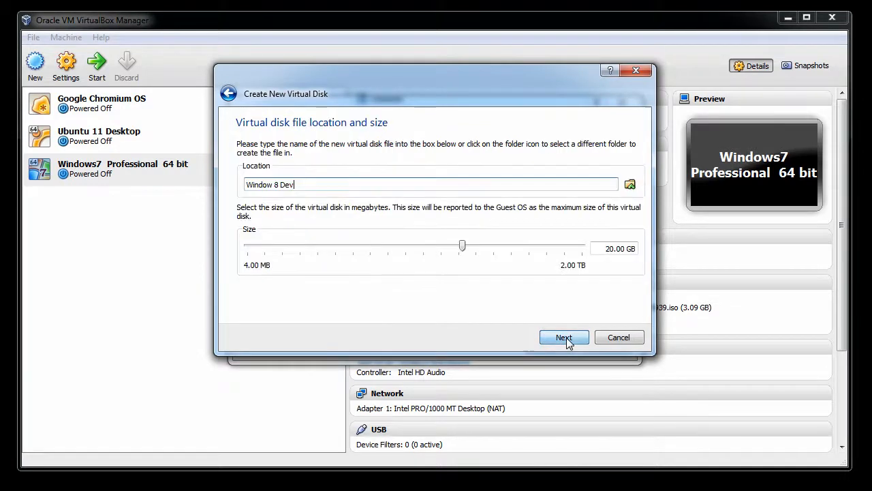
left_click(564, 337)
left_click(566, 337)
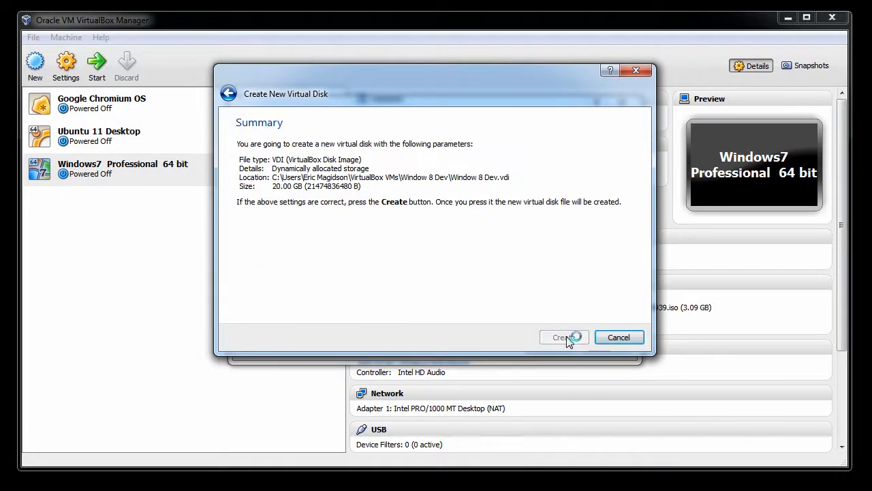
left_click(552, 344)
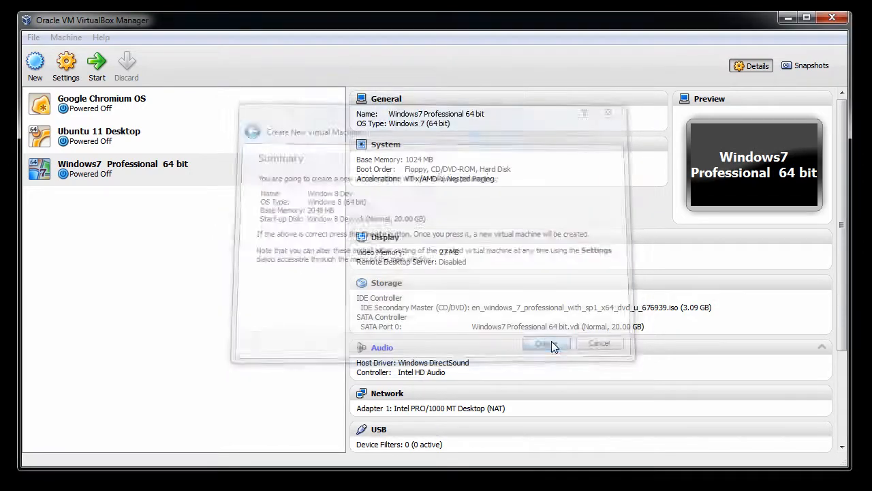
In the VM's storage settings, enable host I/O cache on the SATA controller and save.
left_click(67, 65)
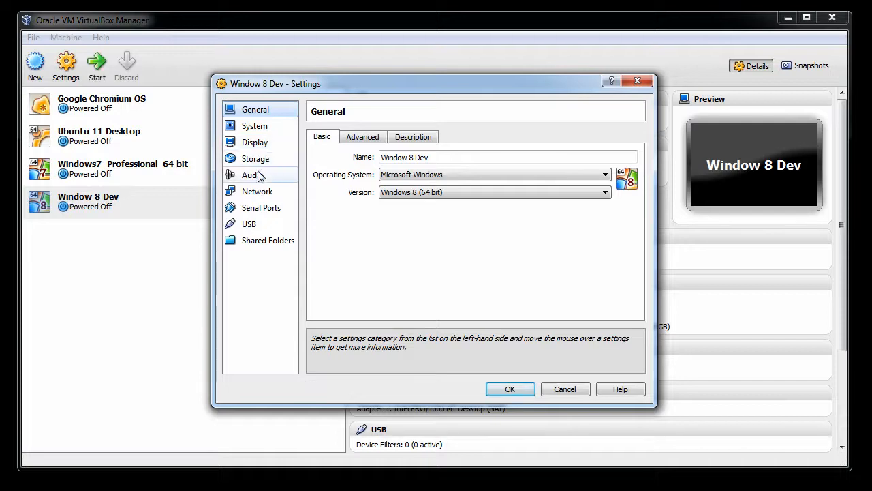
left_click(253, 159)
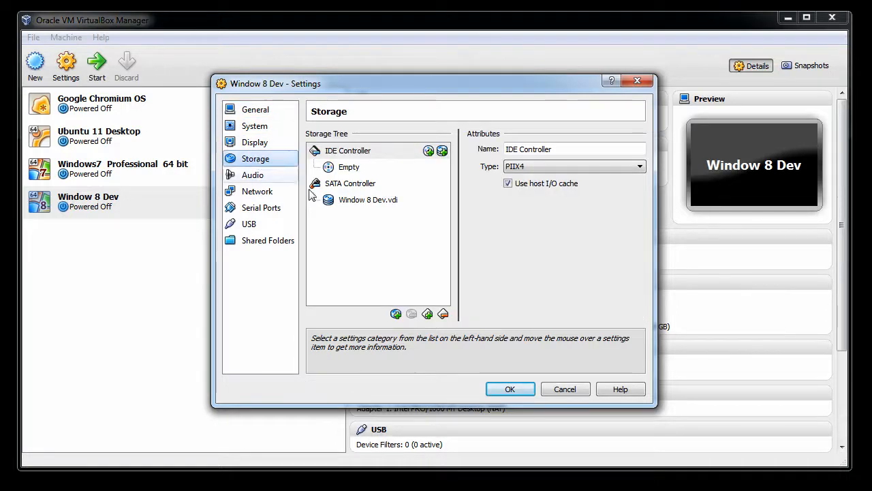
left_click(371, 185)
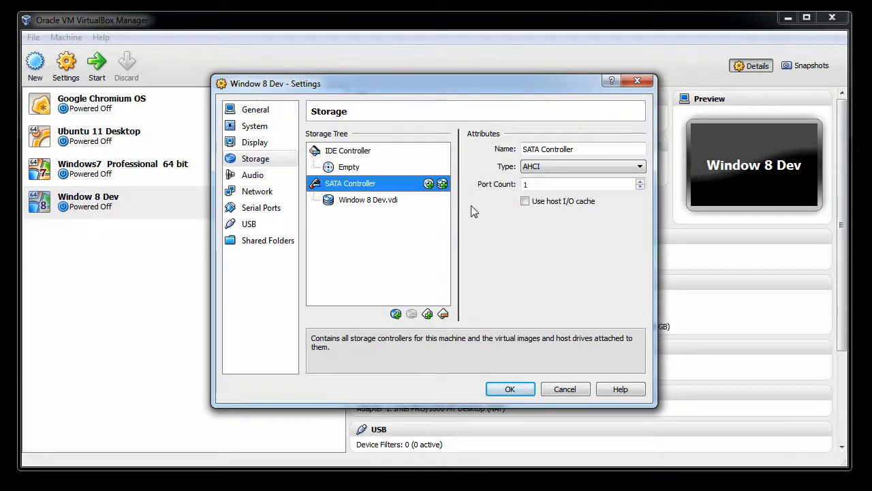
left_click(525, 202)
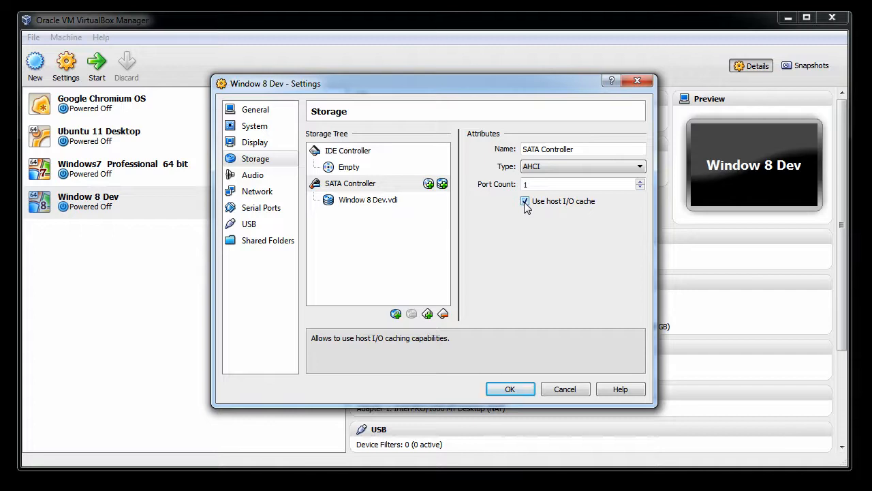
left_click(517, 392)
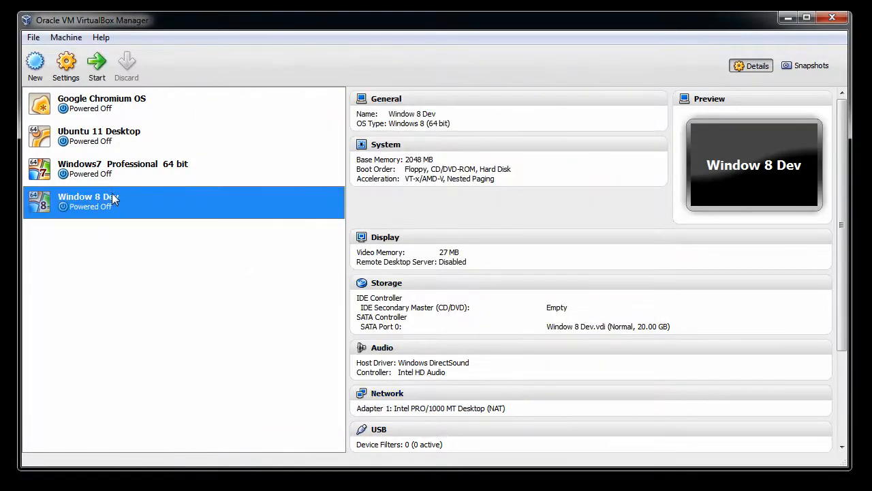
Start the Window 8 Dev VM and mount the WindowsDeveloperPreview-64bit-English(1) disc image in its CD/DVD drive.
double_click(108, 201)
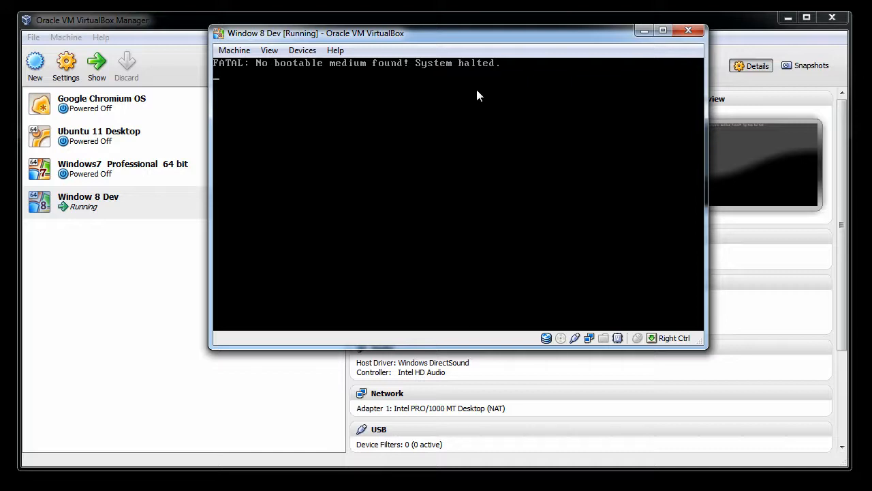
left_click(305, 55)
mouse_move(347, 71)
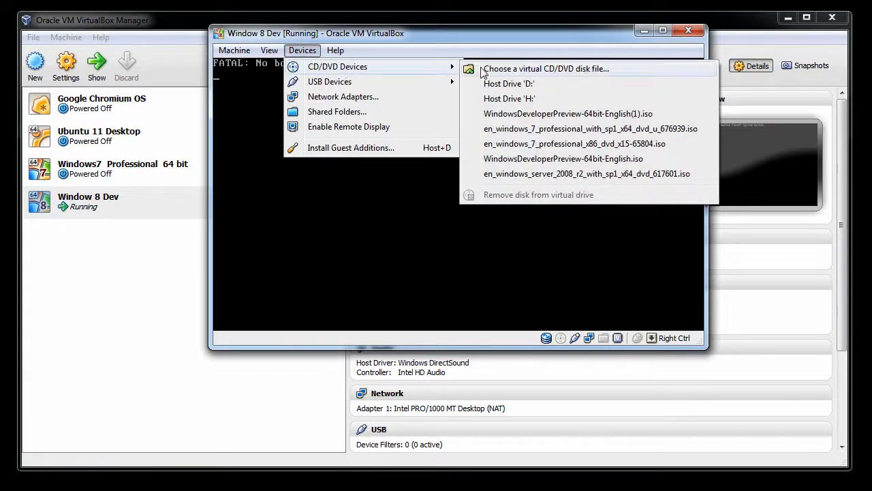
left_click(505, 67)
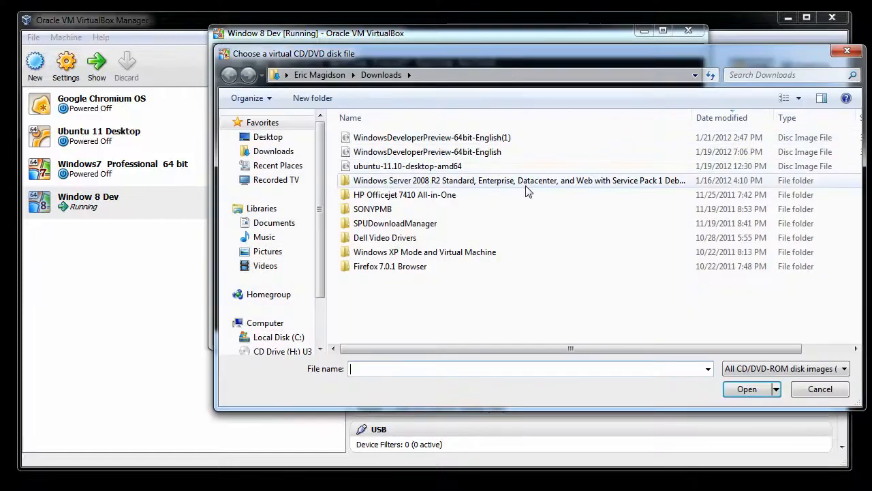
double_click(504, 139)
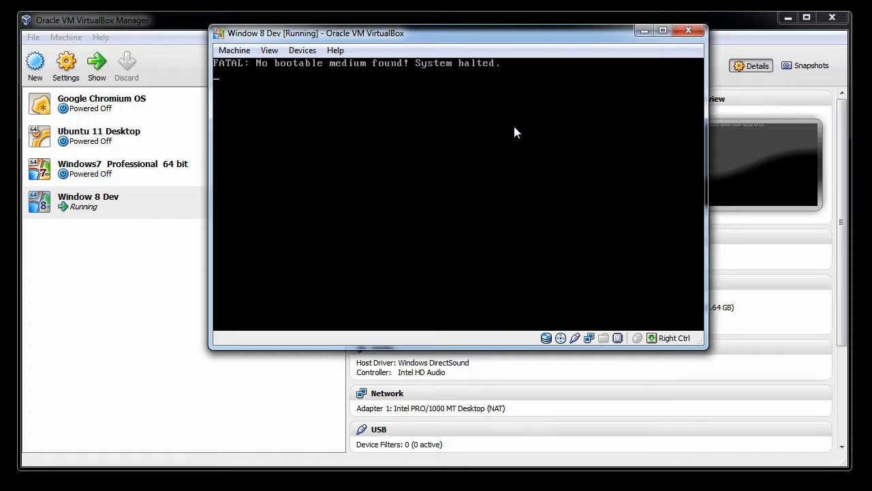
Close the virtual machine window, choosing to power off the machine.
left_click(233, 50)
left_click(259, 143)
left_click(686, 34)
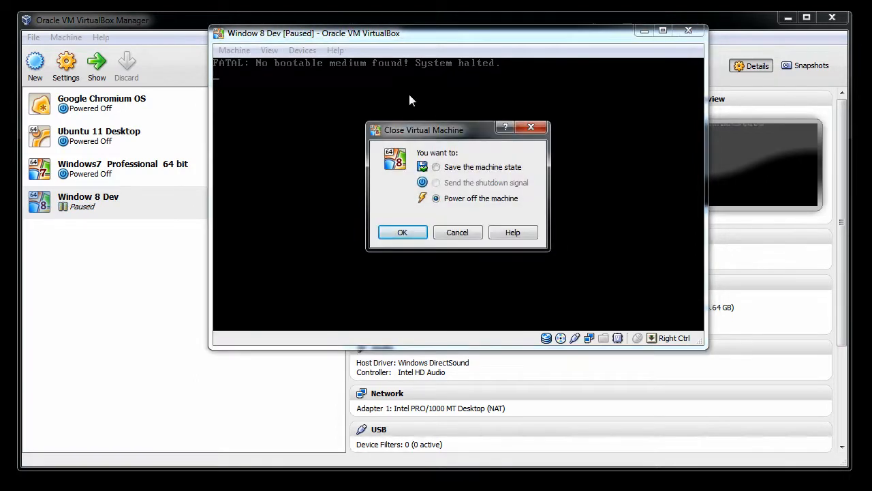
left_click(413, 234)
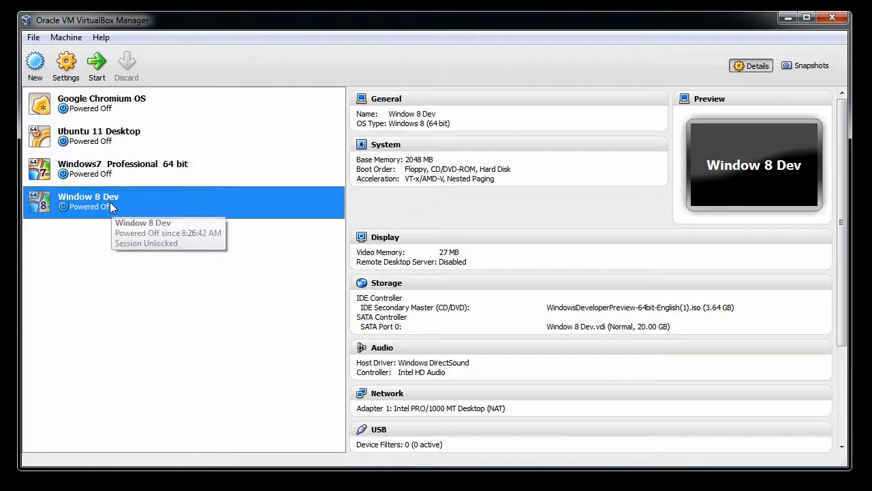
Start the Window 8 Dev virtual machine again and reposition and resize its window.
double_click(110, 202)
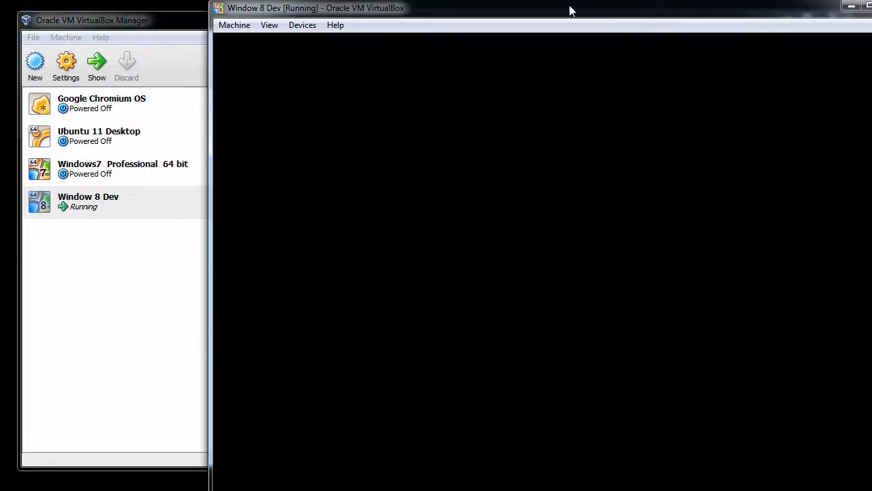
left_click_drag(571, 10, 513, 12)
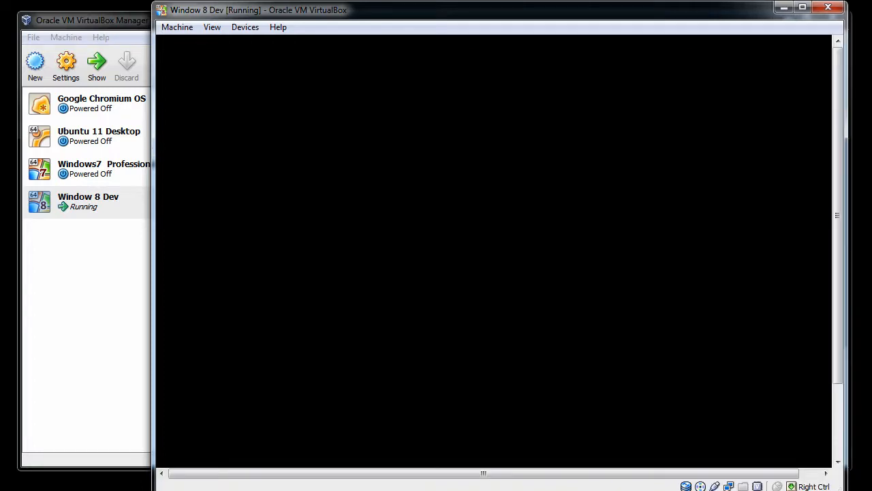
left_click_drag(842, 490, 842, 481)
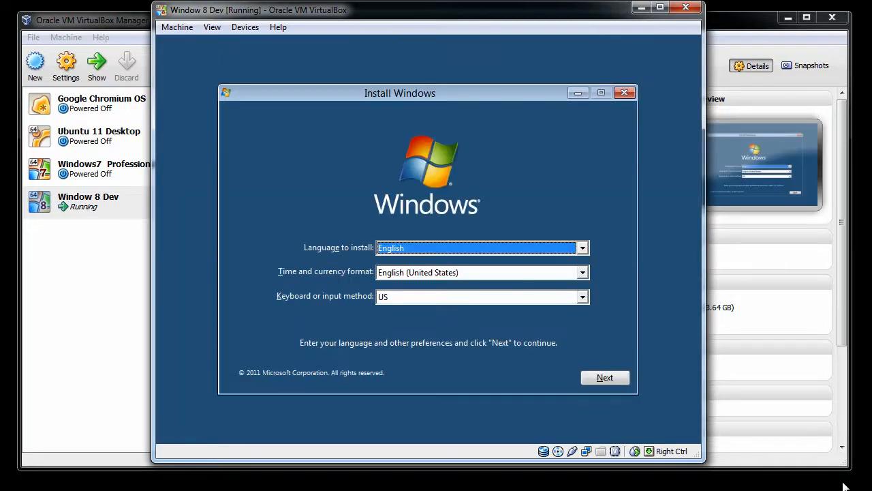
Keep the default language, time and keyboard settings and start the Windows installation.
left_click(615, 379)
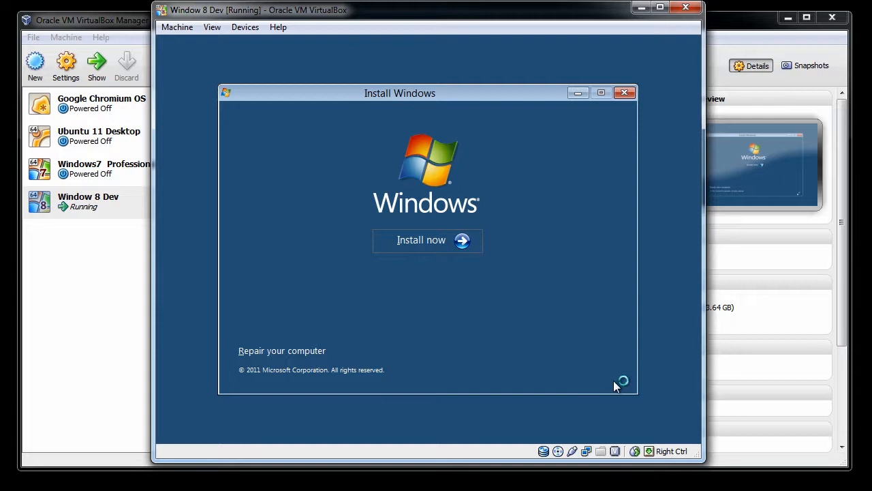
left_click(432, 247)
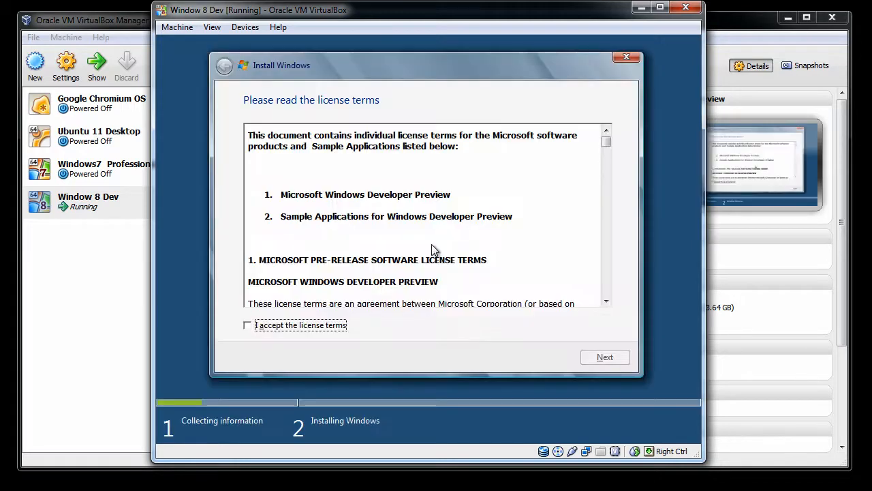
Accept the license terms and continue.
left_click(247, 325)
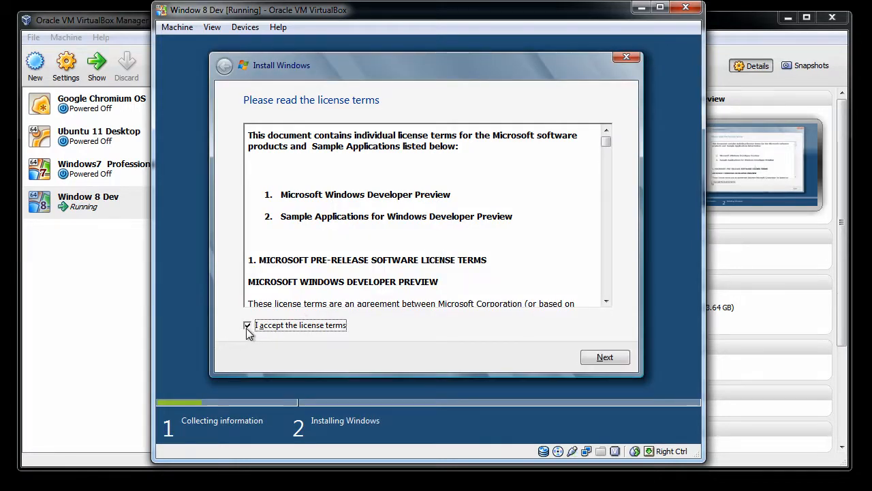
left_click(605, 358)
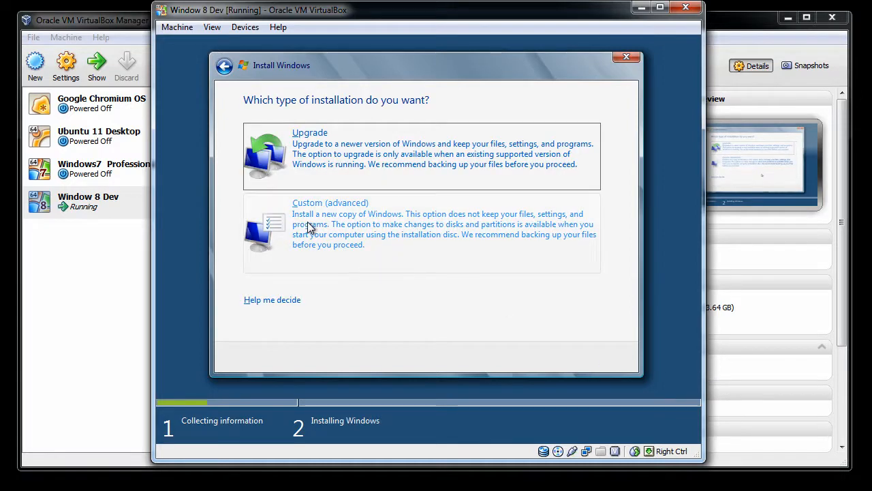
Choose a Custom (advanced) installation onto Disk 0 Unallocated Space.
left_click(328, 240)
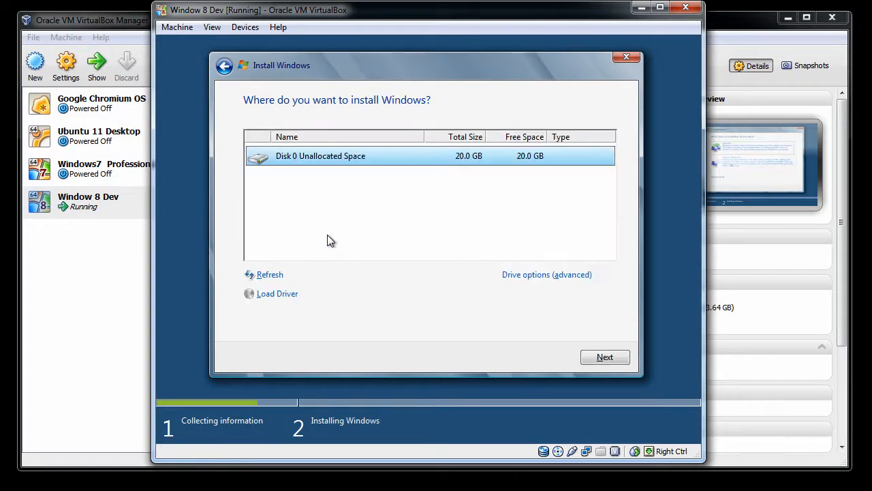
left_click(608, 358)
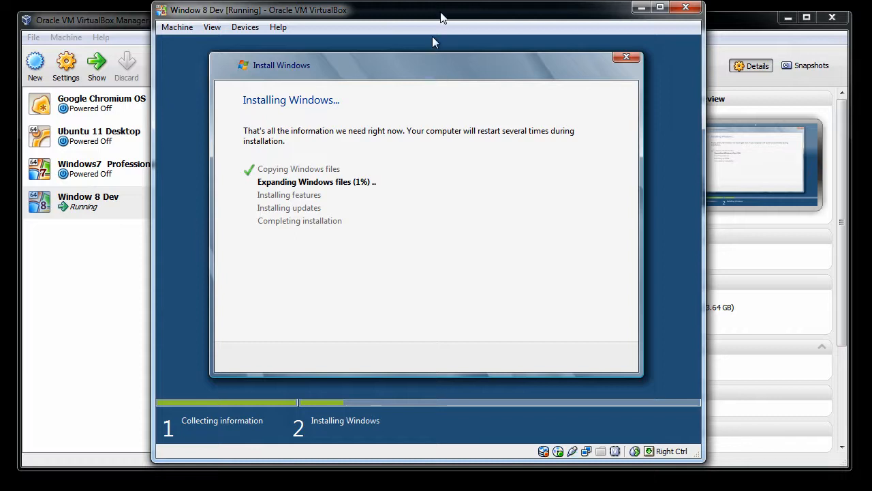
Minimize the VirtualBox Manager and reposition and resize the virtual machine window while setup runs.
left_click_drag(441, 17, 441, 25)
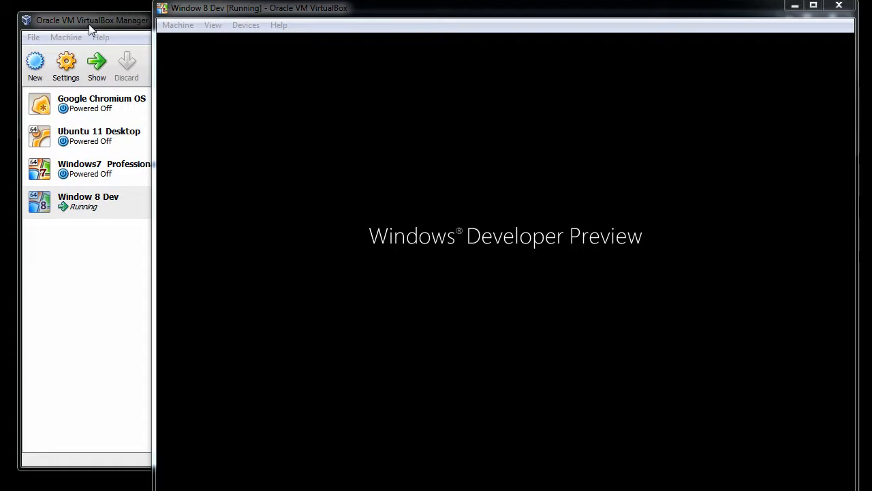
left_click(89, 24)
left_click(788, 20)
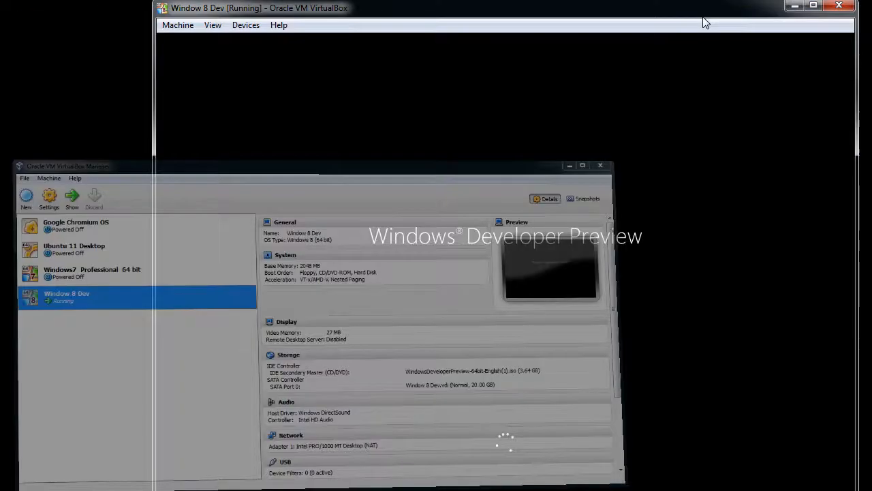
left_click_drag(667, 16, 607, 17)
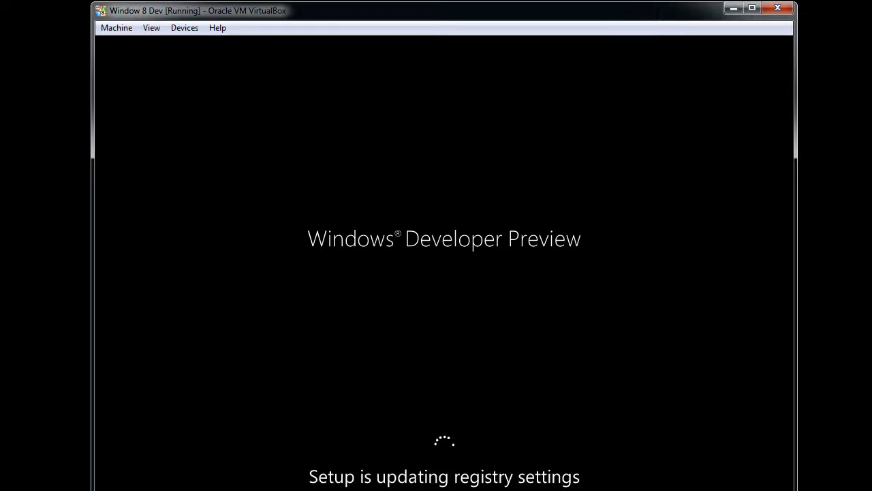
mouse_move(797, 490)
left_mouse_down()
mouse_move(781, 486)
mouse_move(809, 490)
left_mouse_up()
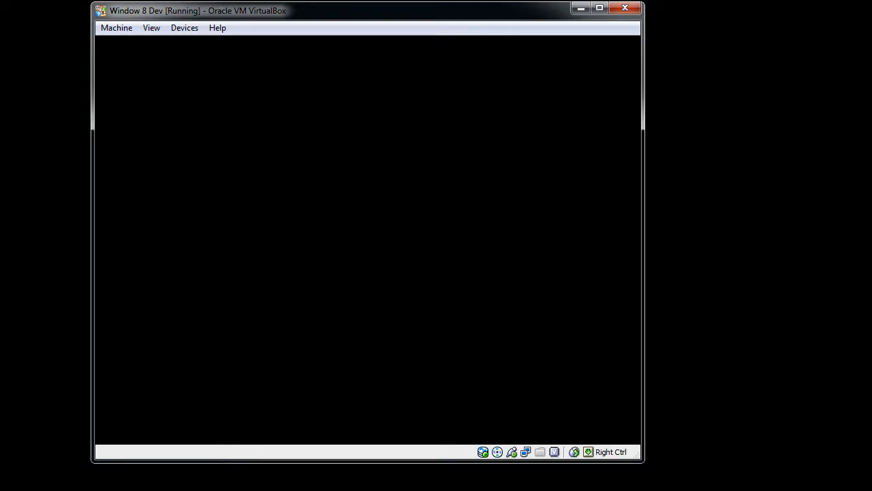
left_click_drag(345, 18, 411, 28)
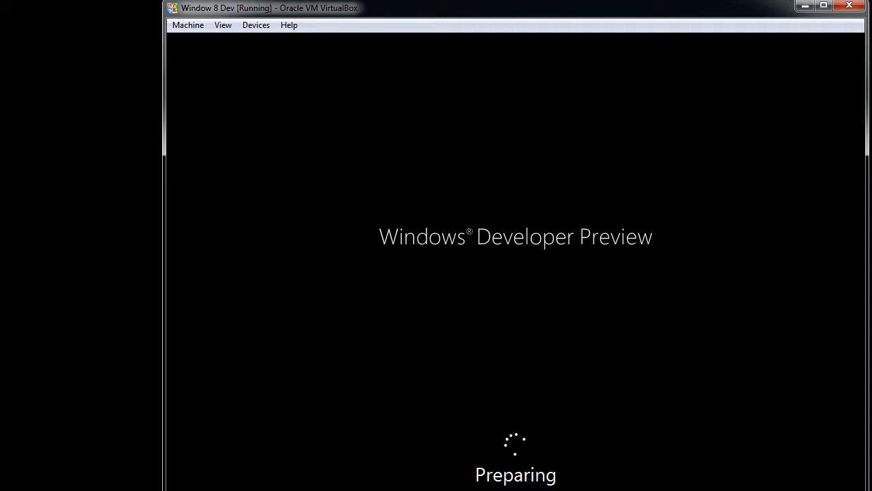
left_click_drag(440, 14, 407, 10)
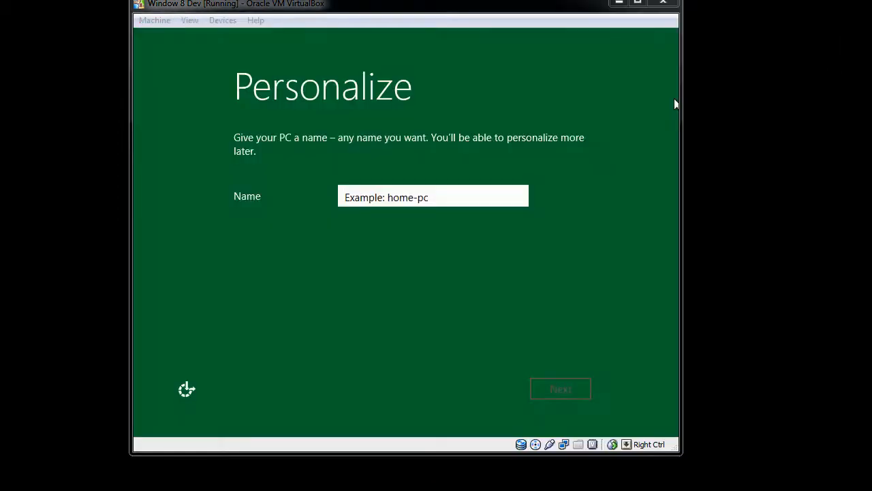
Name the PC with the owner's full name, continue, and choose the express settings.
left_click(409, 195)
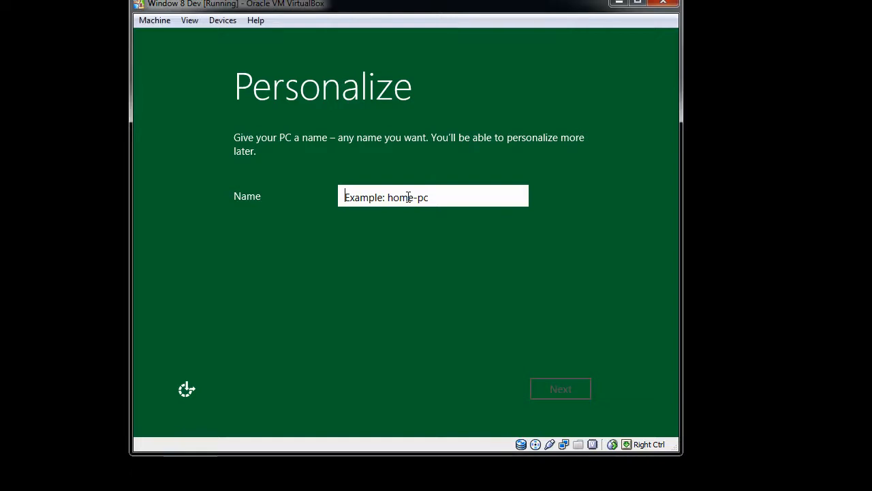
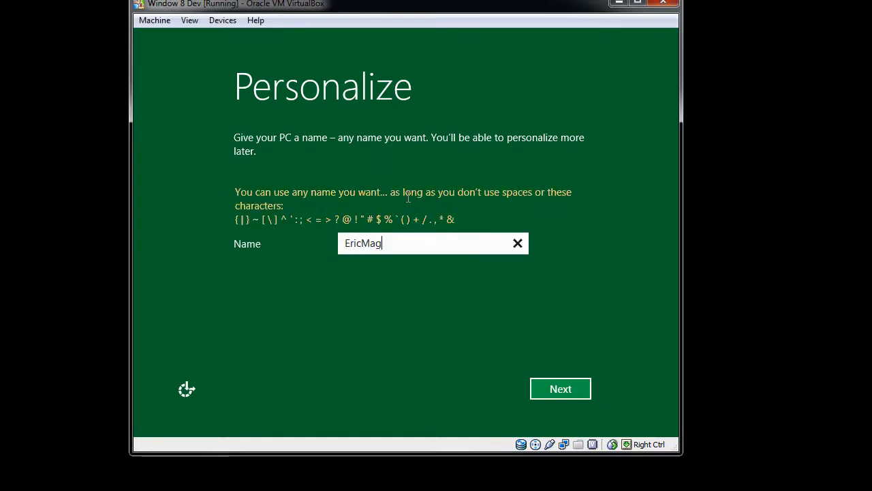
left_click(567, 388)
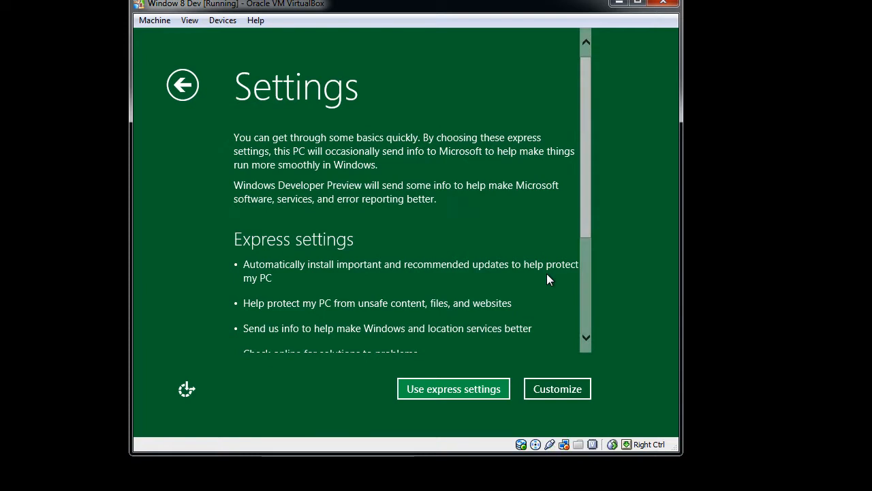
left_click(449, 393)
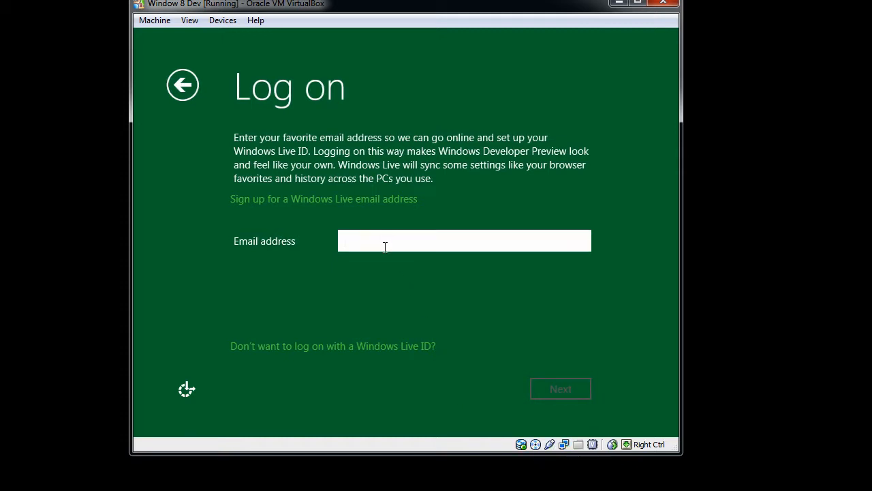
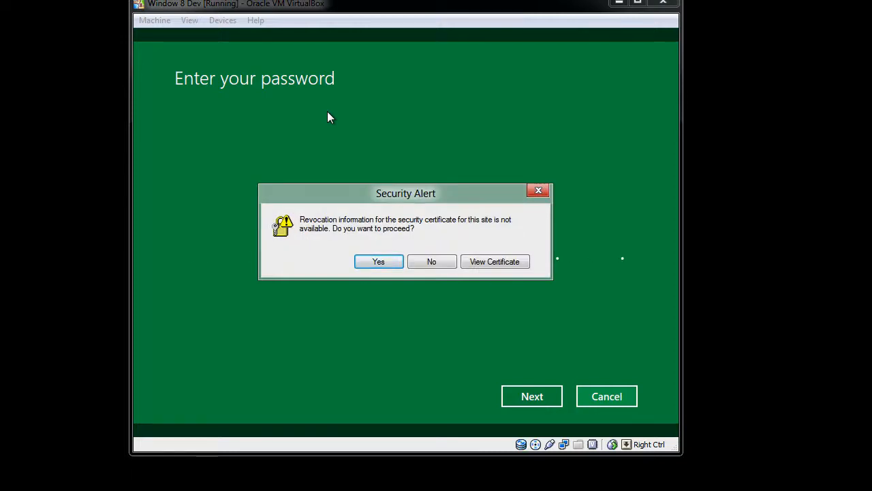
Enter the Windows Live email address and proceed past the certificate security alert.
left_click(380, 262)
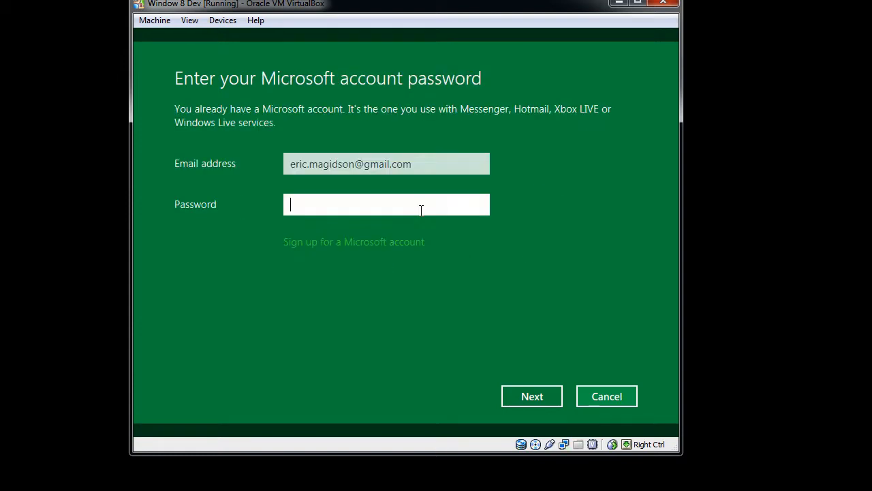
Try to log on by entering the Microsoft account password and continuing.
left_click(326, 205)
type("••••••••")
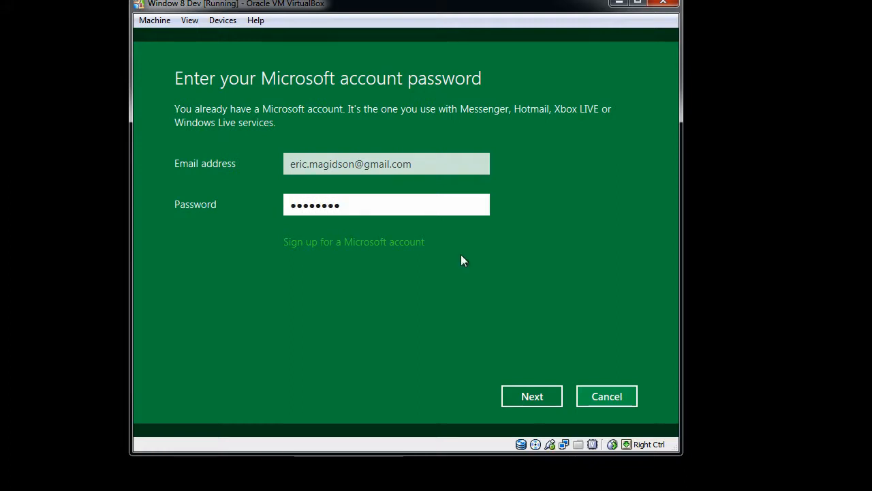
left_click(541, 396)
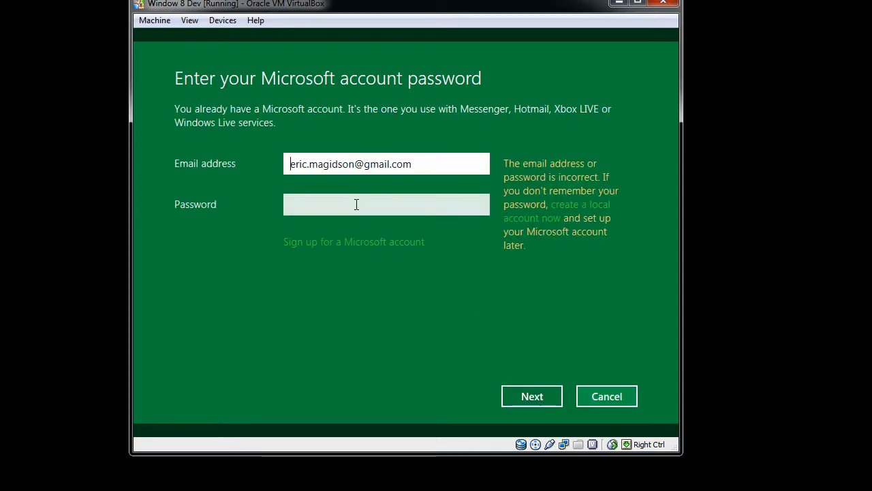
Correct the email address field to the account's Hotmail address.
left_click(356, 204)
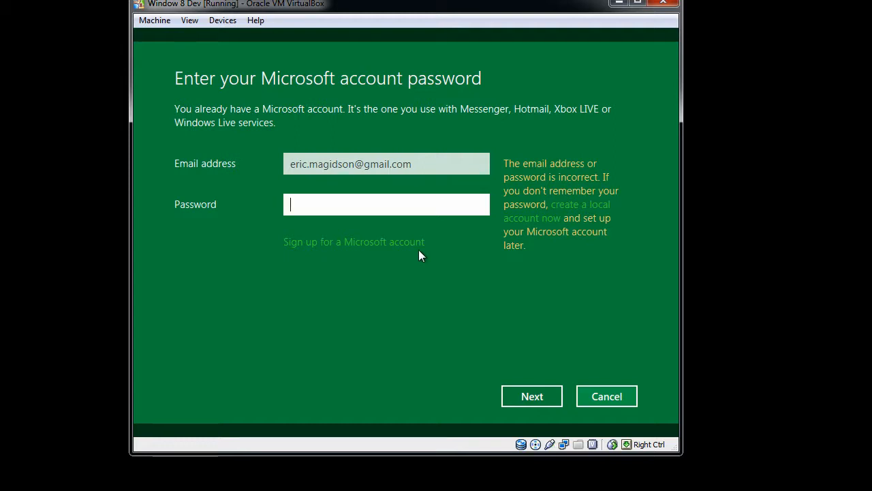
left_click(423, 166)
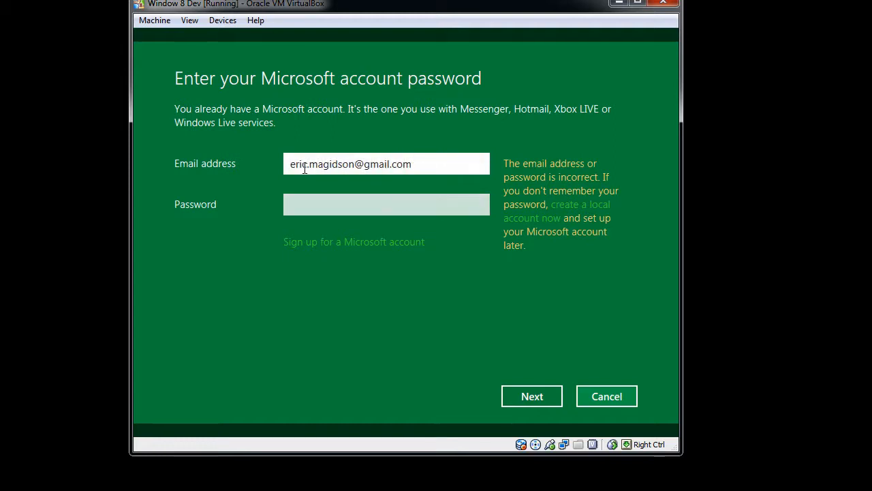
key("BackSpace")
key("BackSpace")
key("BackSpace")
key("BackSpace")
key("BackSpace")
key("BackSpace")
key("BackSpace")
key("BackSpace")
key("BackSpace")
key("BackSpace")
key("BackSpace")
key("BackSpace")
key("BackSpace")
key("BackSpace")
key("BackSpace")
key("BackSpace")
key("BackSpace")
key("BackSpace")
key("BackSpace")
key("BackSpace")
key("BackSpace")
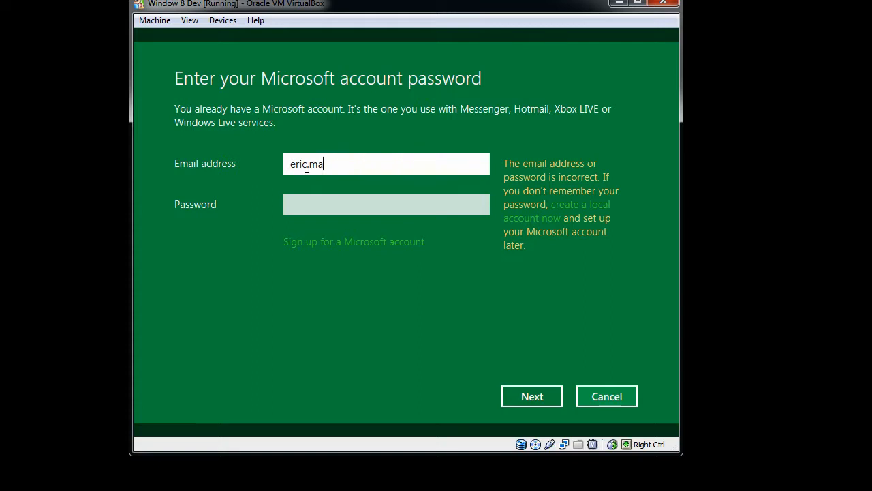
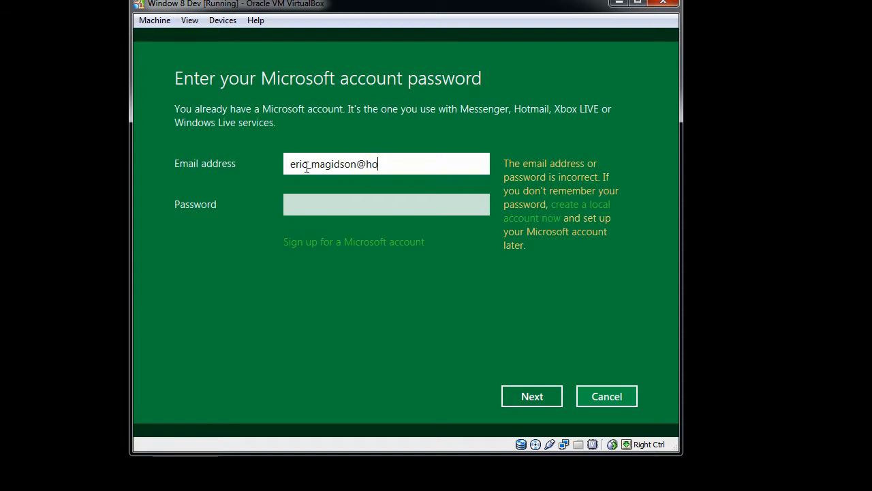
Enter the Microsoft account password and continue.
left_click(352, 209)
type("•••")
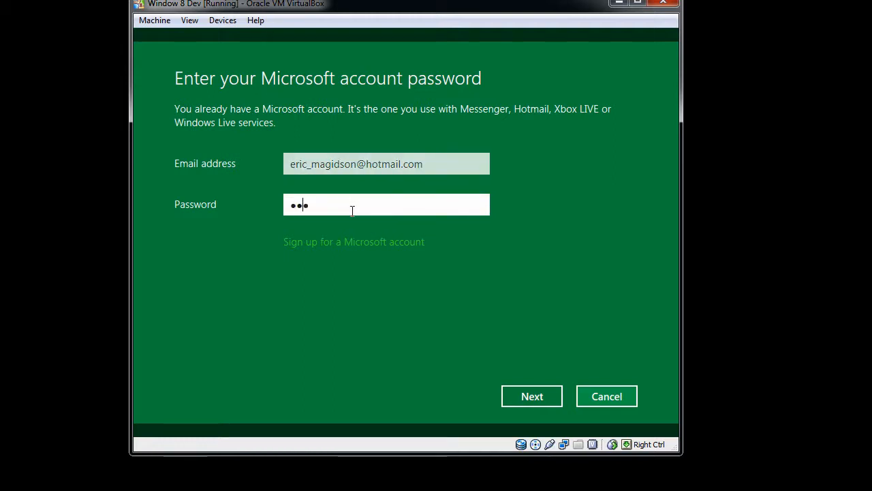
type("••••••••")
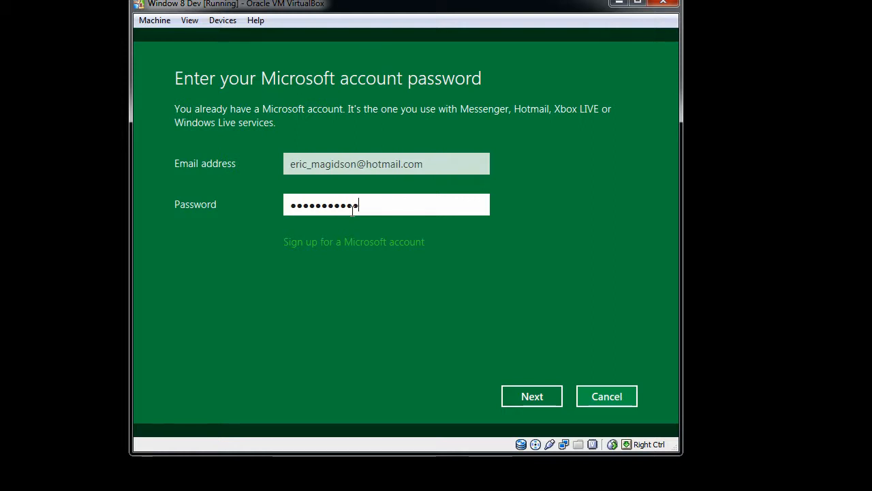
left_click(543, 397)
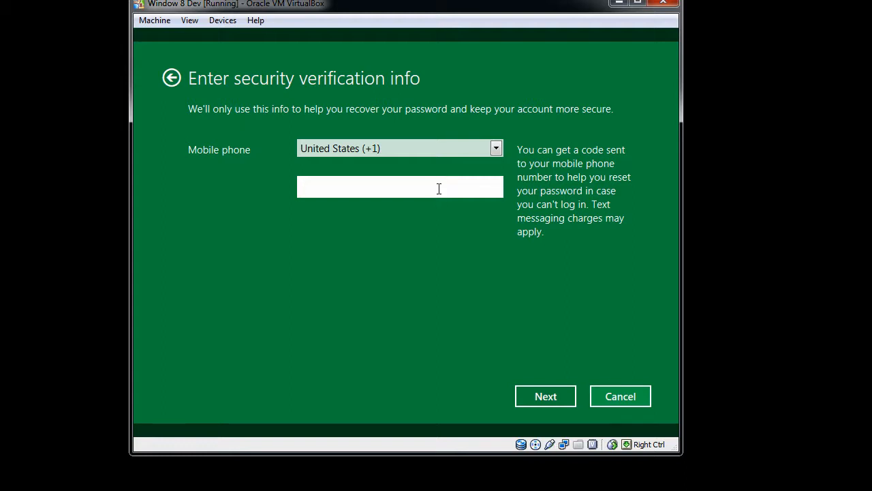
Fill in the mobile phone number for security verification and continue, then move the window down.
left_click(554, 396)
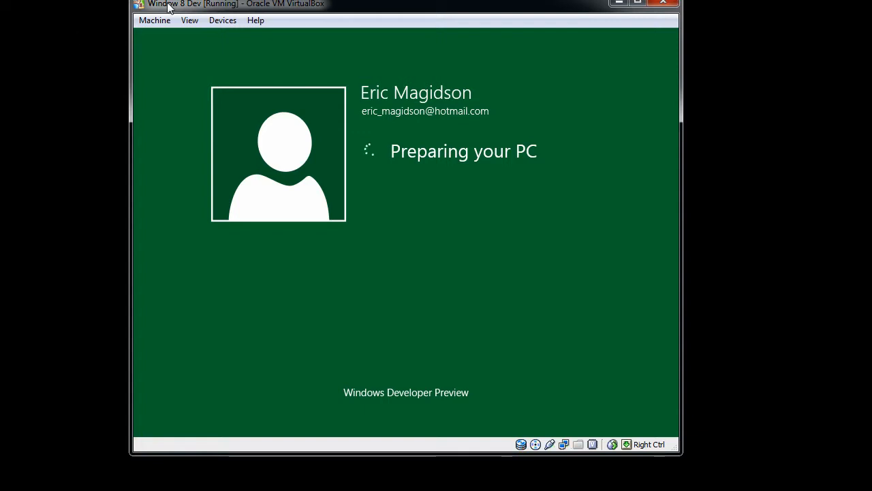
left_click_drag(168, 5, 168, 19)
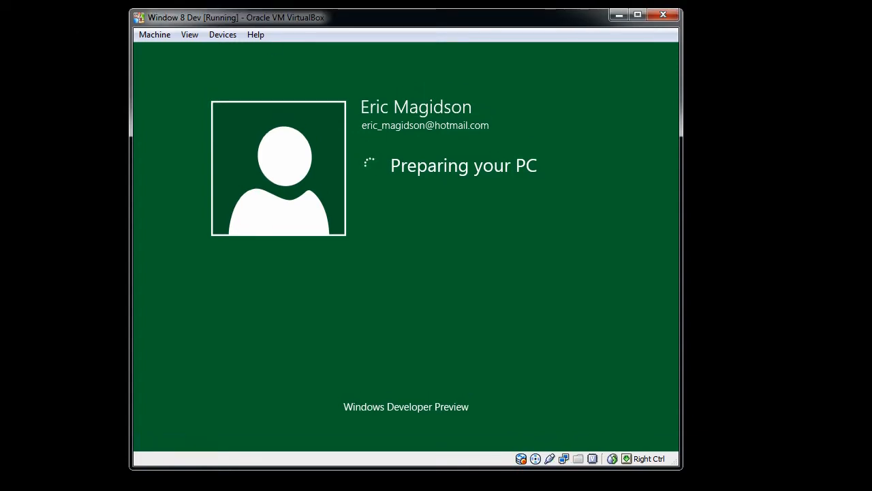